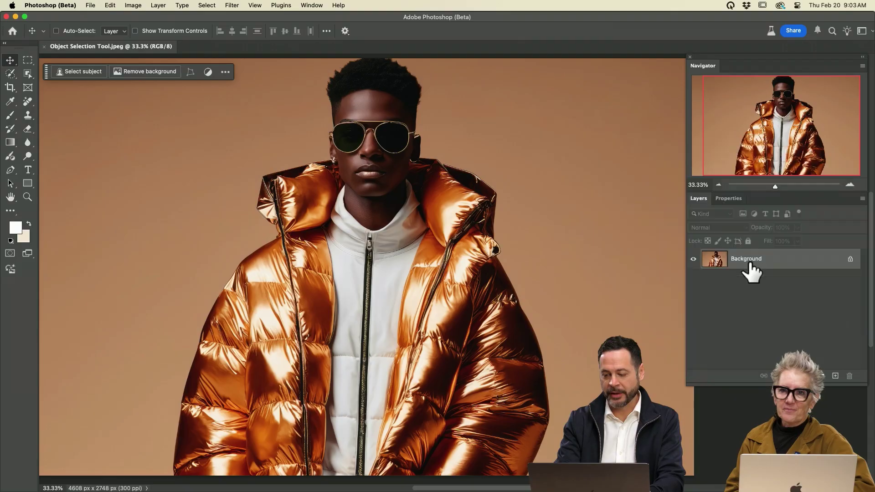
Step: Duplicate the jacket photo's Background layer as Layer 1 with Cmd+J
key(super+j)
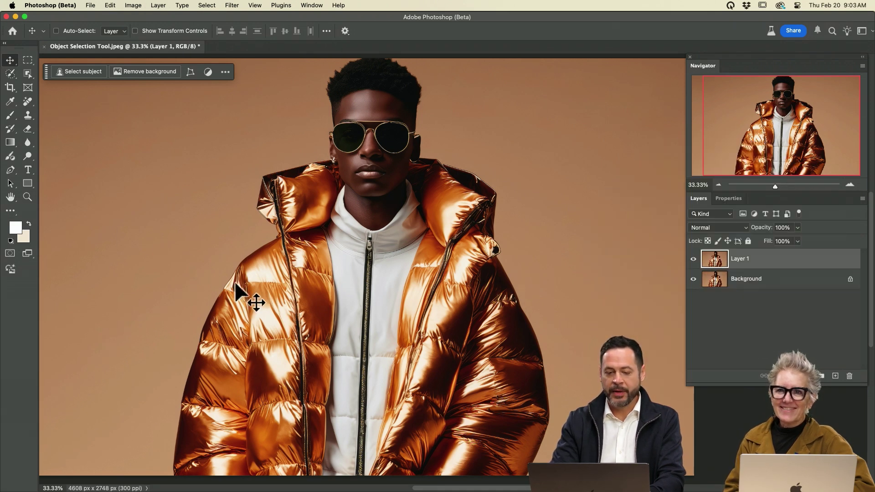
Step: Mask the man out of the tan backdrop on Layer 1 and add a new empty layer for a gradient
click(149, 73)
click(10, 142)
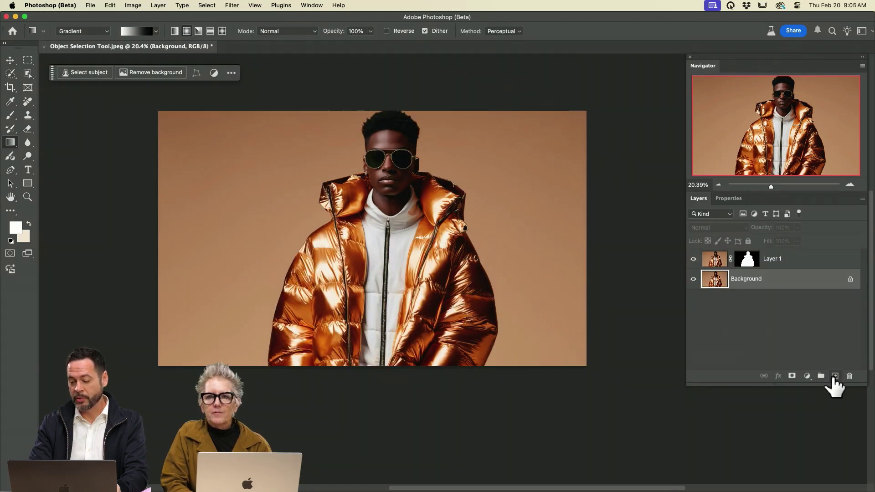
click(835, 376)
Step: Draw a radial gradient outward from the collar and try several Blues and Purples presets
mouse_move(392, 209)
mouse_down()
mouse_move(492, 258)
mouse_move(615, 249)
mouse_up()
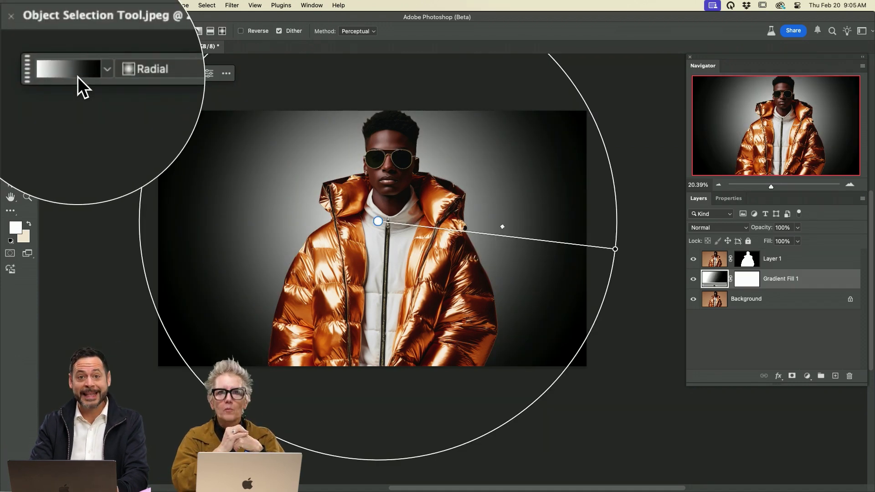
click(77, 77)
click(101, 169)
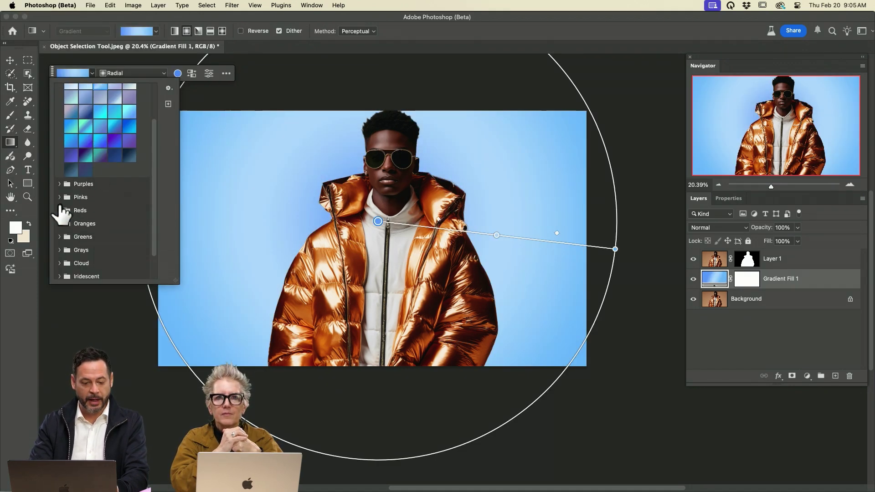
click(59, 184)
click(96, 198)
click(108, 199)
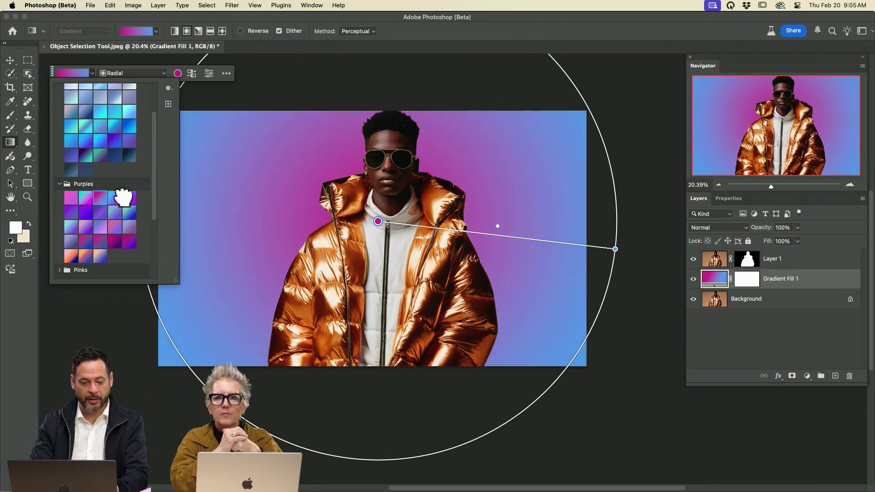
click(131, 212)
click(130, 213)
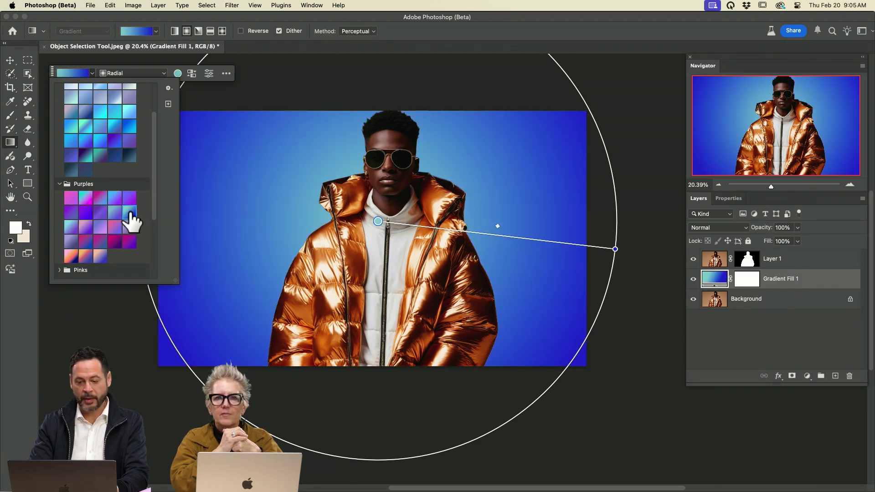
Step: Apply the yellow-centred, deep-blue-edged preset, reversing it and back to yellow centre
click(192, 75)
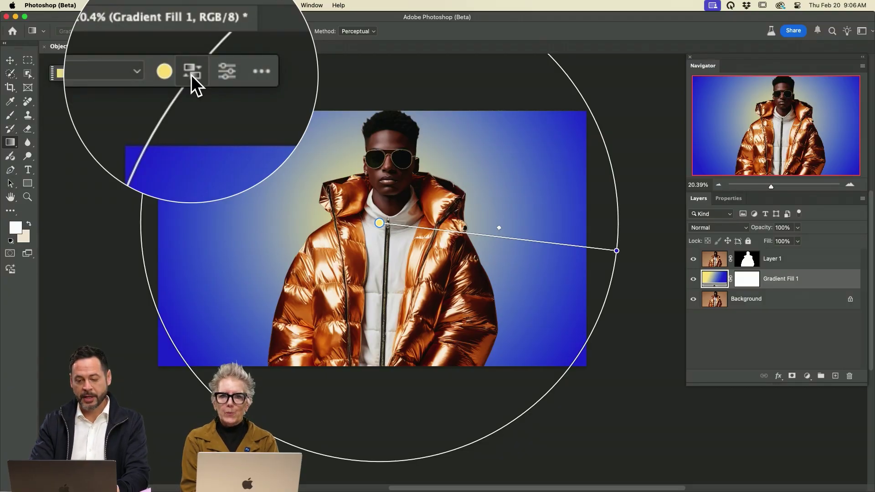
click(191, 74)
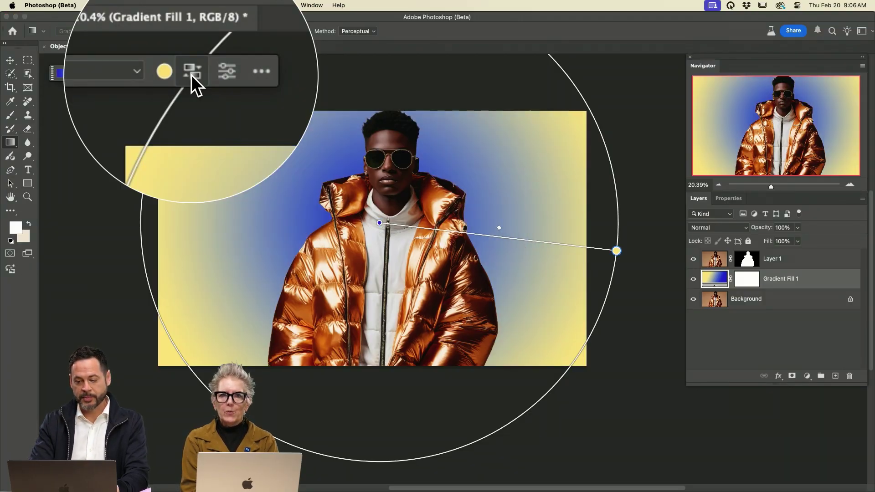
click(191, 74)
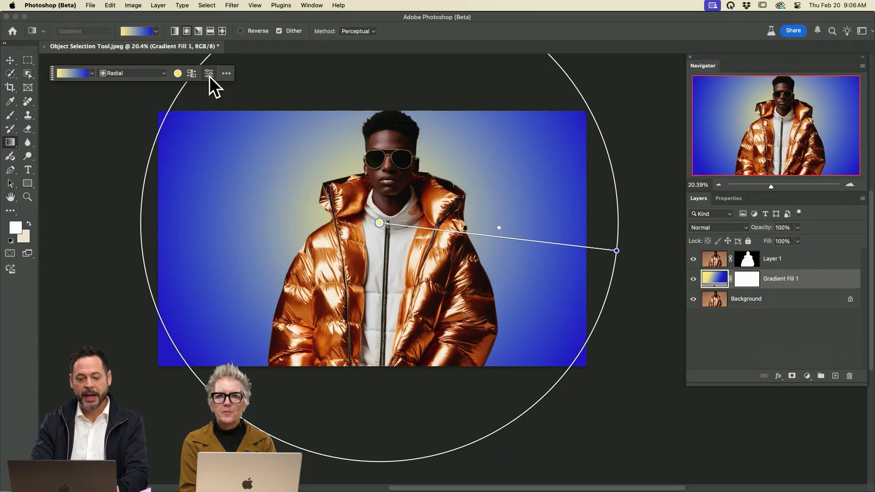
Step: Switch to the black-to-white Basics gradient and recolour its stop with an orange sampled from the jacket
click(92, 73)
click(86, 104)
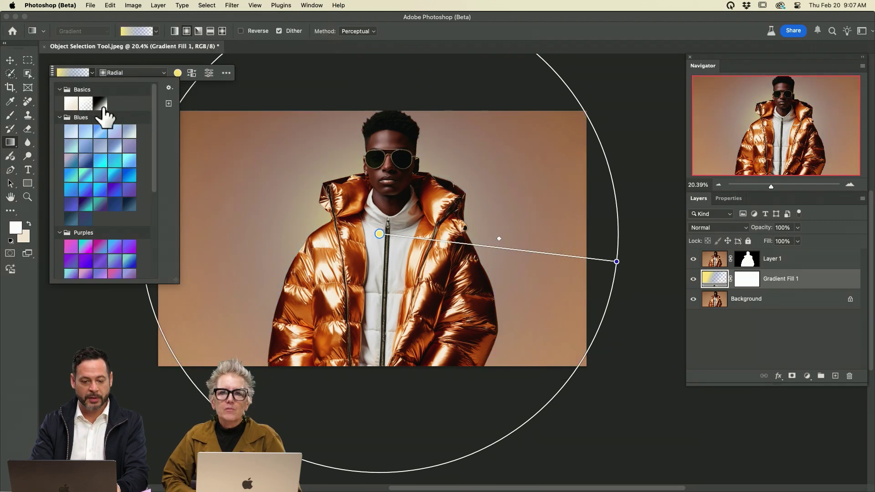
click(100, 104)
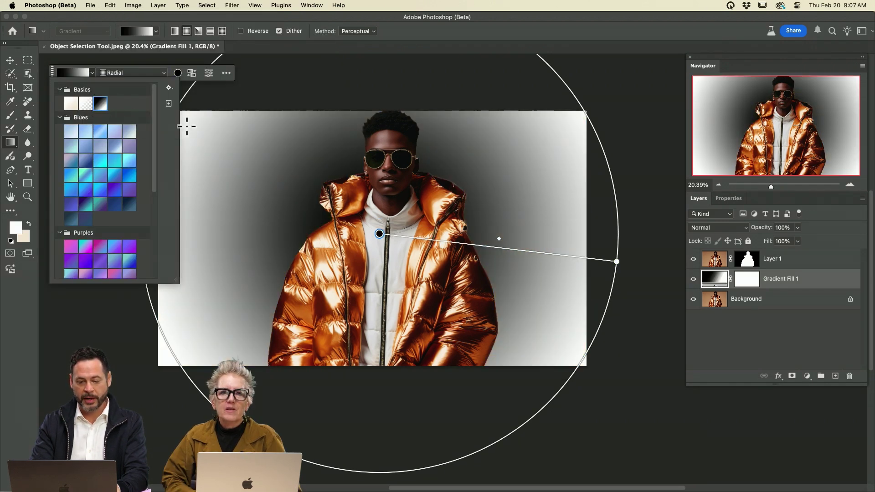
click(380, 235)
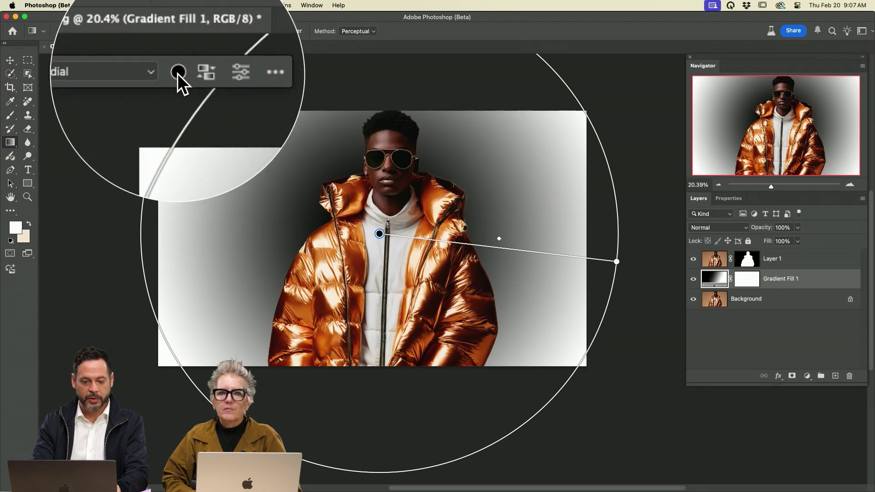
click(178, 72)
click(356, 248)
key(Return)
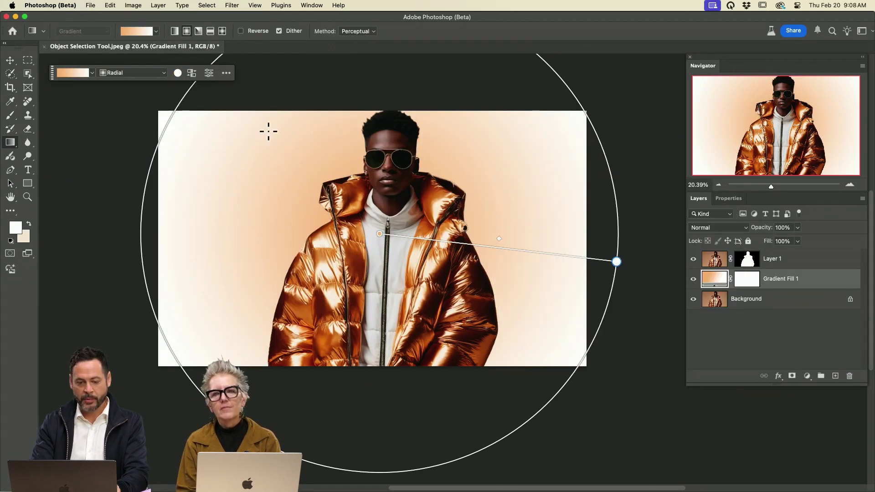
Step: Give the gradient a dark red-brown stop from the jacket, add a white stop, and hide Gradient Fill 1
click(178, 73)
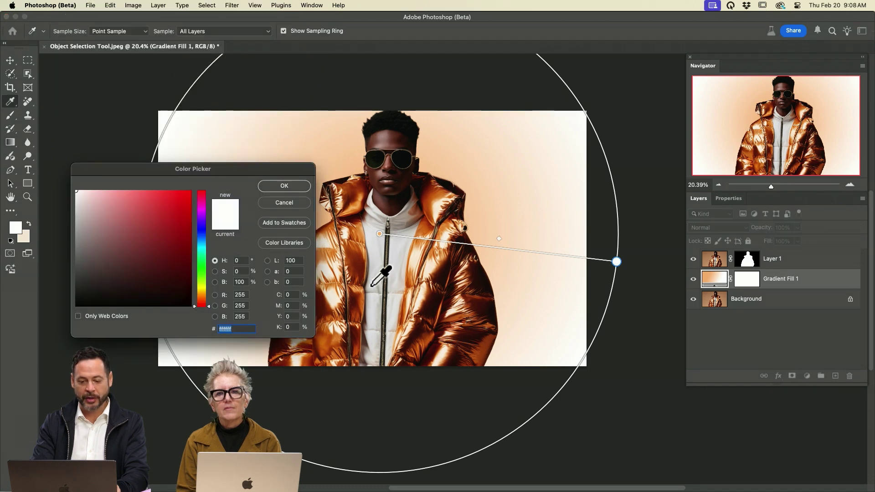
click(473, 309)
click(474, 309)
key(Return)
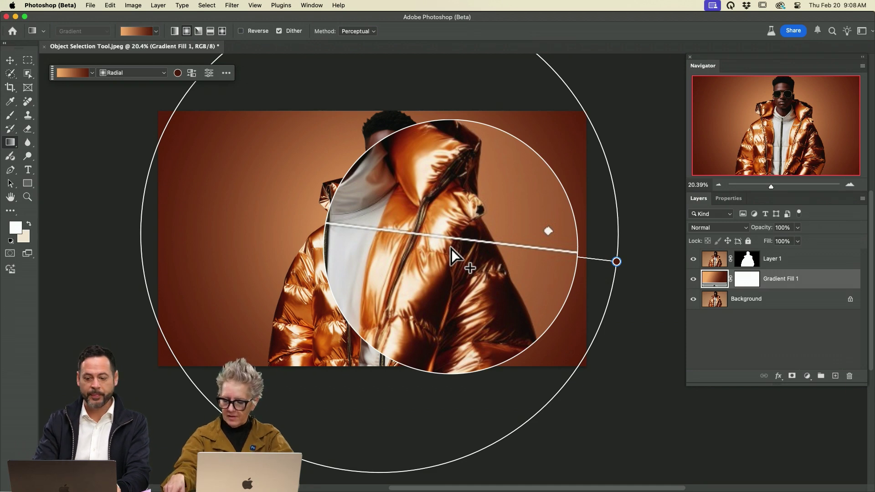
click(452, 244)
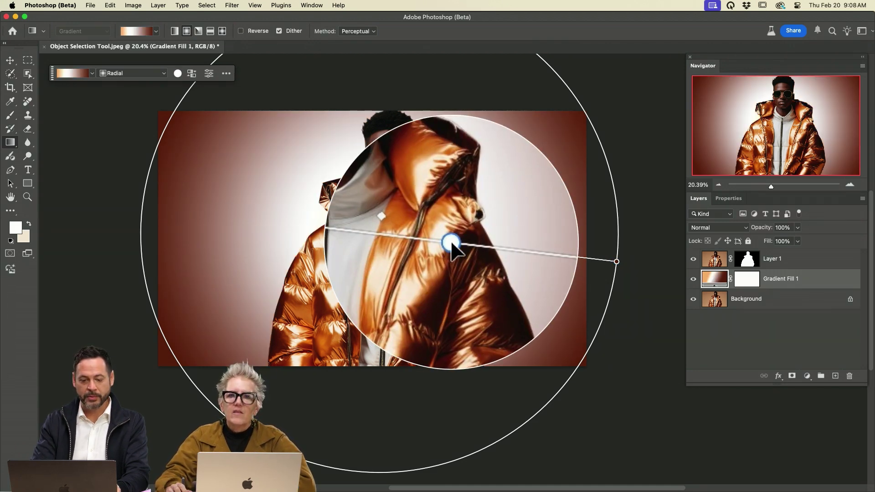
click(693, 280)
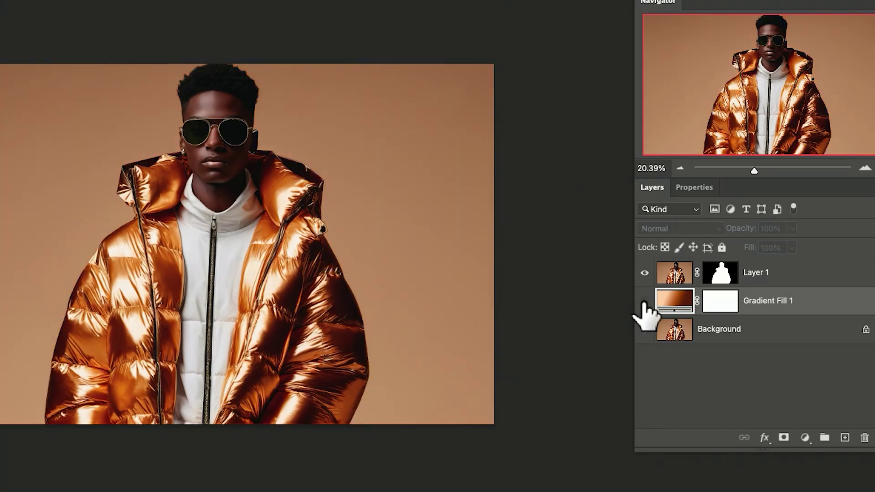
Step: Generatively expand the canvas upward, merge Layer 1 into the expansion, and select Background.jpg in Sample Images
key(c)
drag(1, 64, 36, 18)
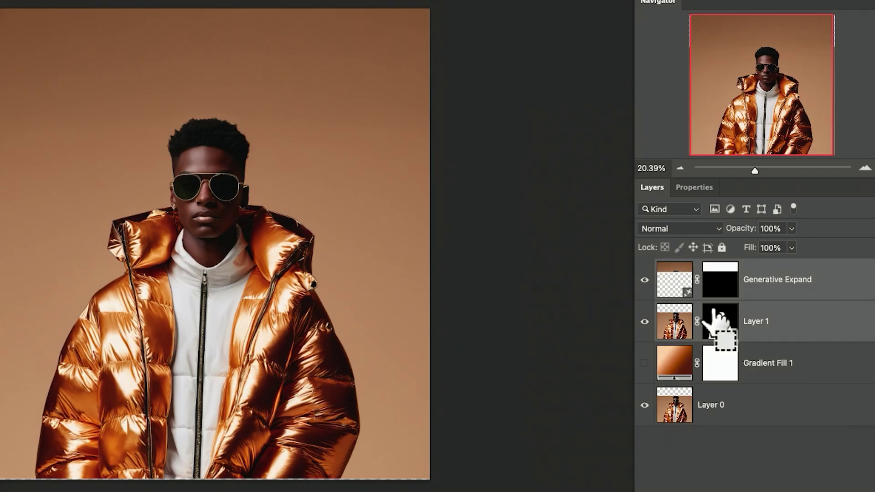
drag(713, 319, 715, 320)
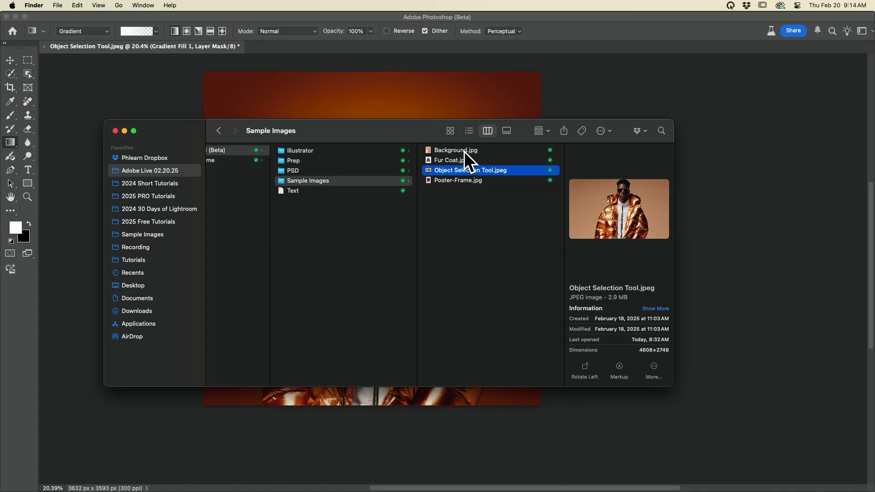
click(464, 150)
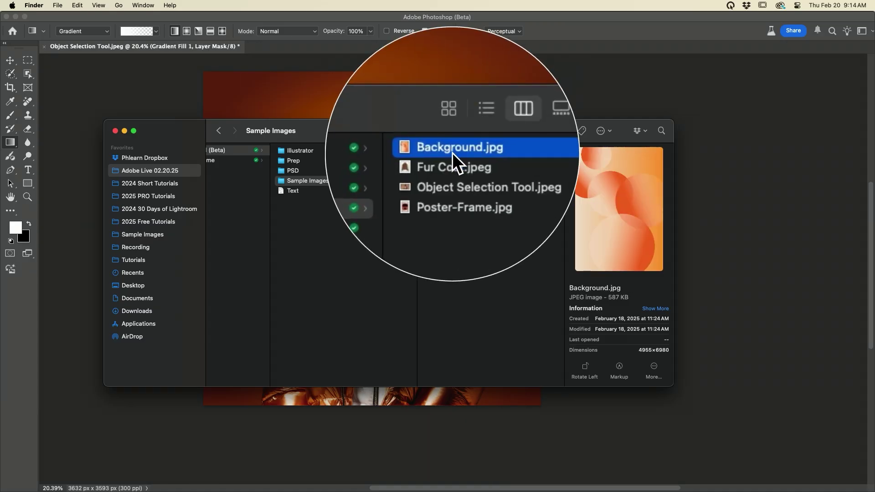
Step: Place Background.jpg above the gradient in Soft Light mode, toggling its visibility to compare
drag(440, 149, 422, 94)
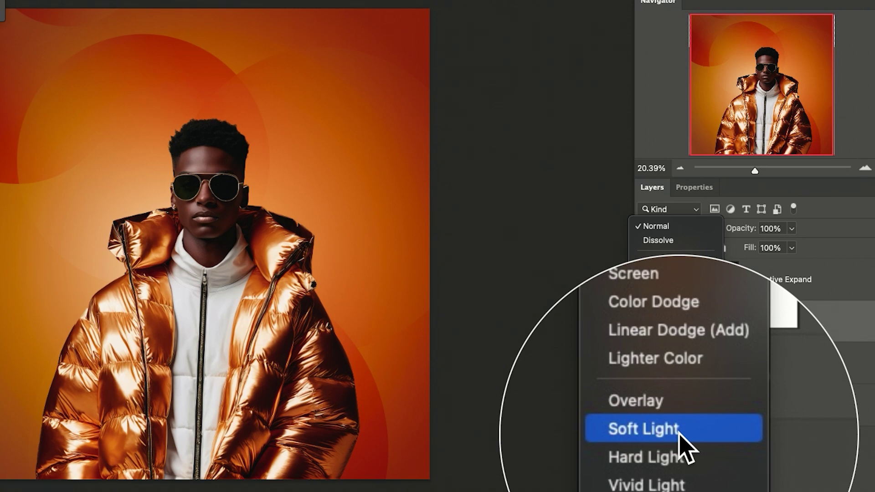
click(679, 424)
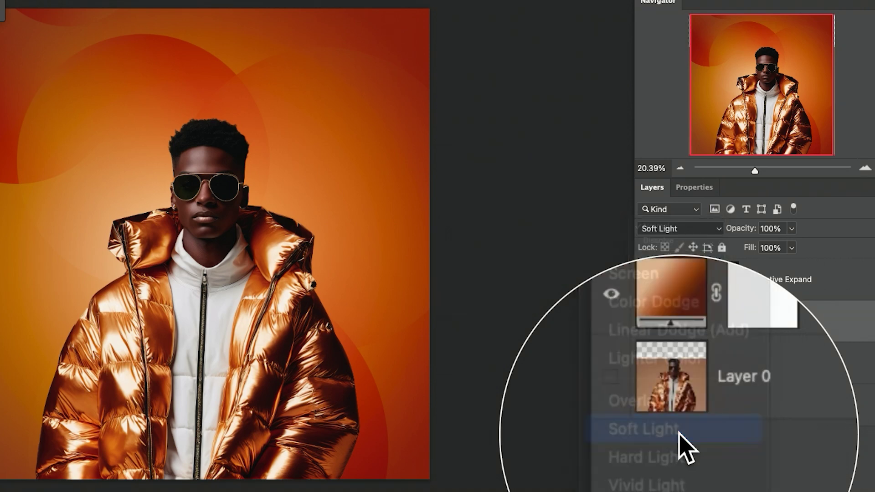
click(644, 321)
click(644, 321)
click(644, 322)
click(645, 321)
click(644, 322)
click(644, 321)
click(645, 322)
click(644, 321)
click(645, 321)
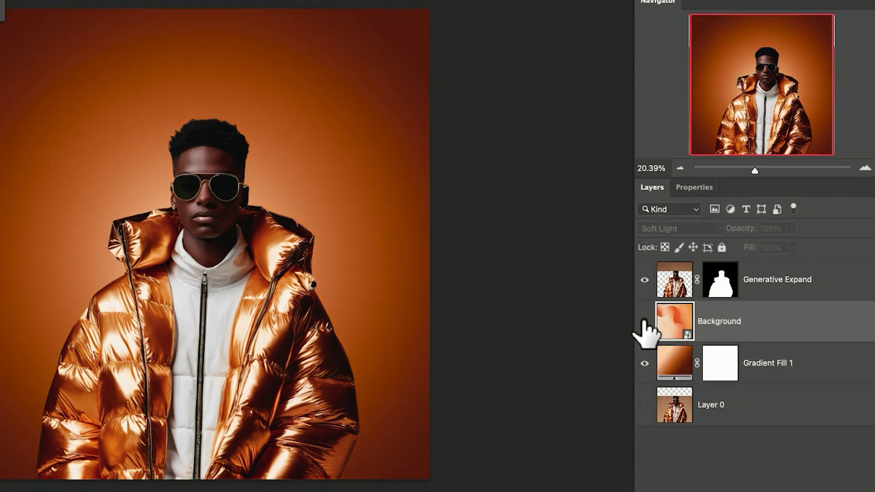
click(644, 322)
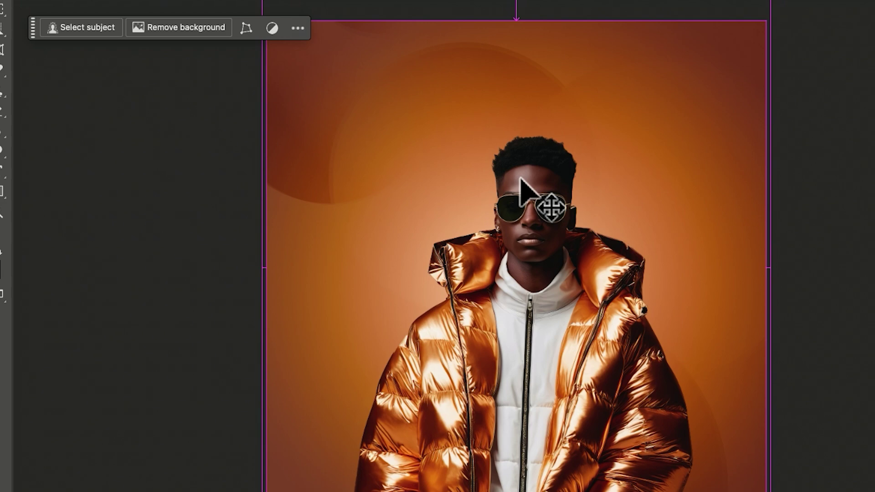
key(ctrl+t)
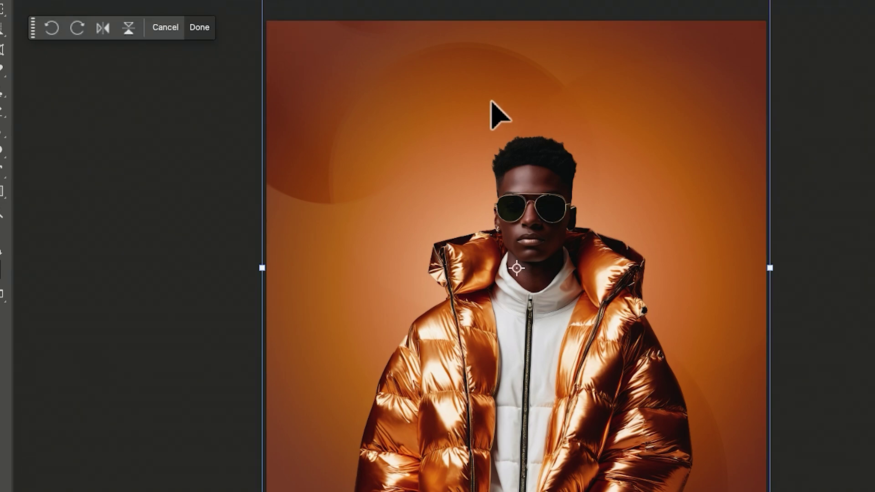
Step: Bring up the Free Transform options for the circles layer, then dismiss them without flipping
right_click(458, 93)
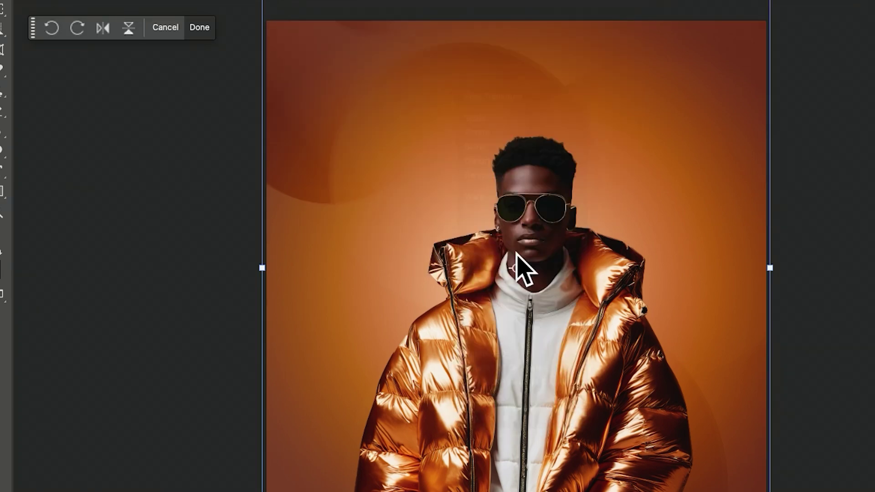
right_click(440, 52)
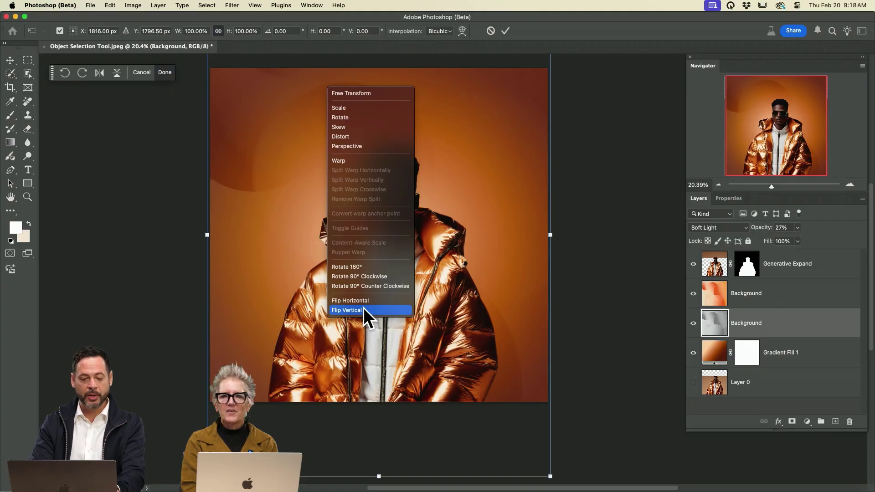
click(433, 346)
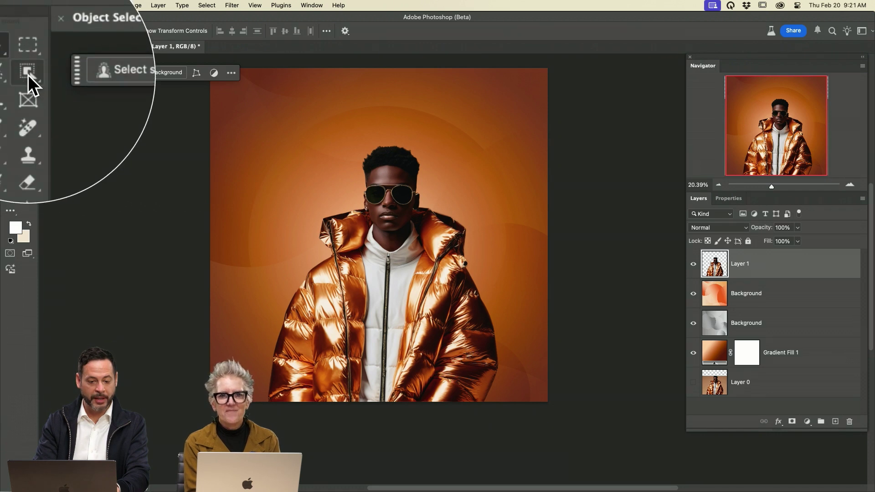
Step: Select the man's copper puffer coat with the people-selection feature, then open Layer > New Adjustment Layer
click(28, 74)
click(125, 31)
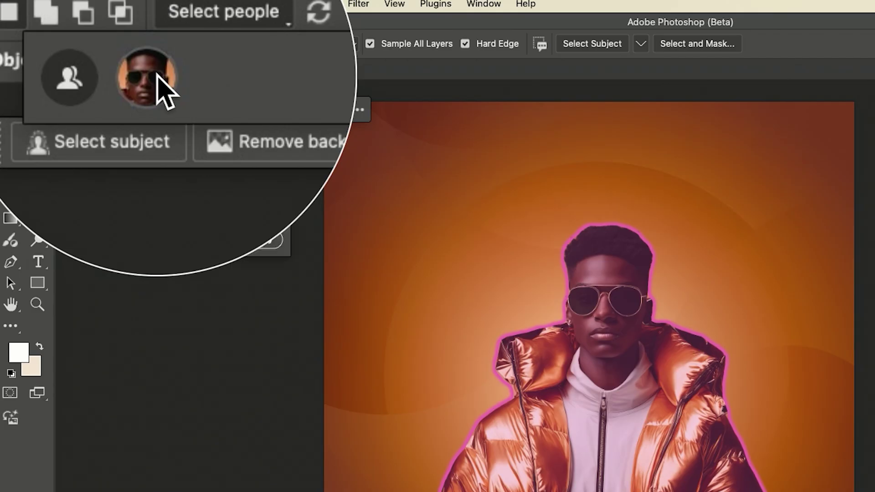
click(102, 51)
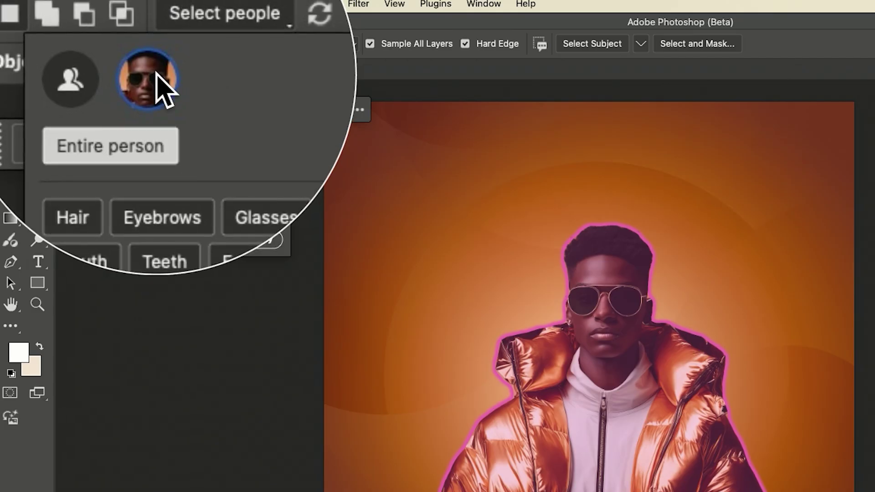
click(75, 212)
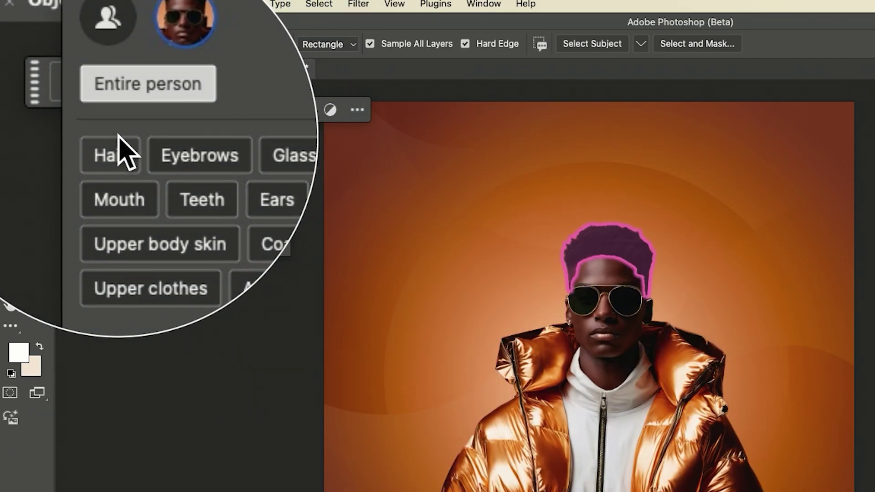
click(166, 155)
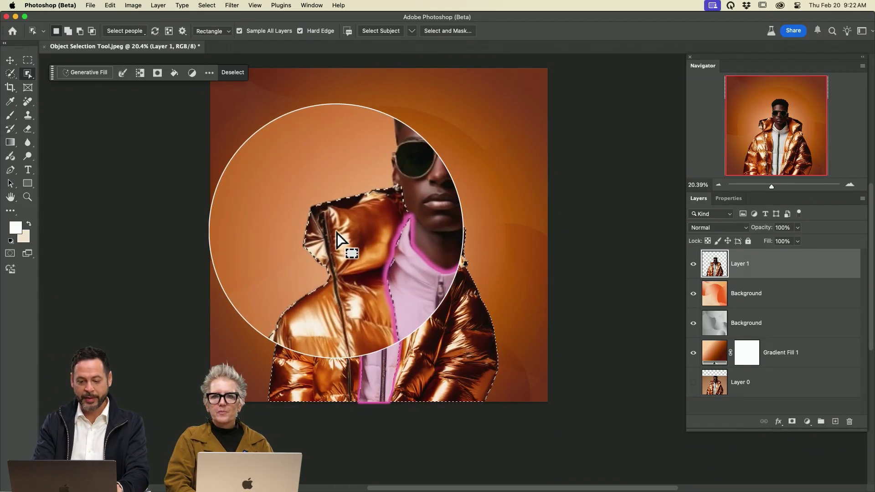
click(158, 5)
mouse_move(207, 124)
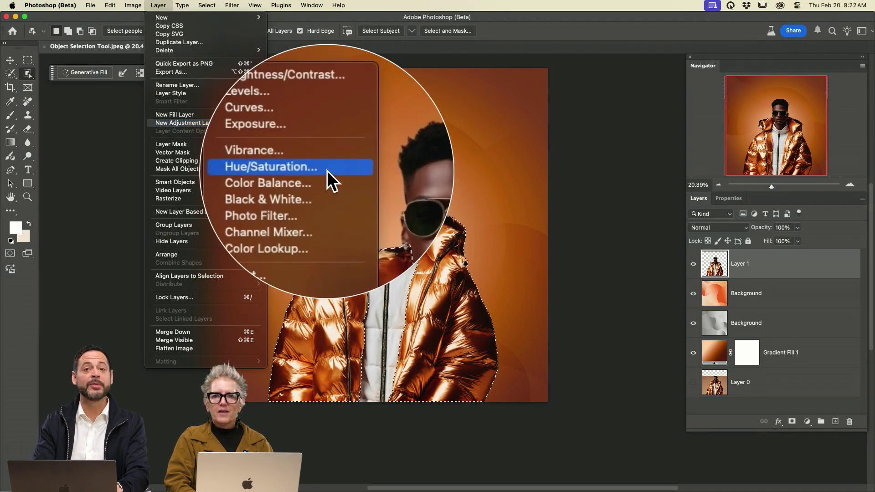
Step: Add a jacket-masked Hue/Saturation adjustment and drag its Hue slider left toward purple
click(327, 170)
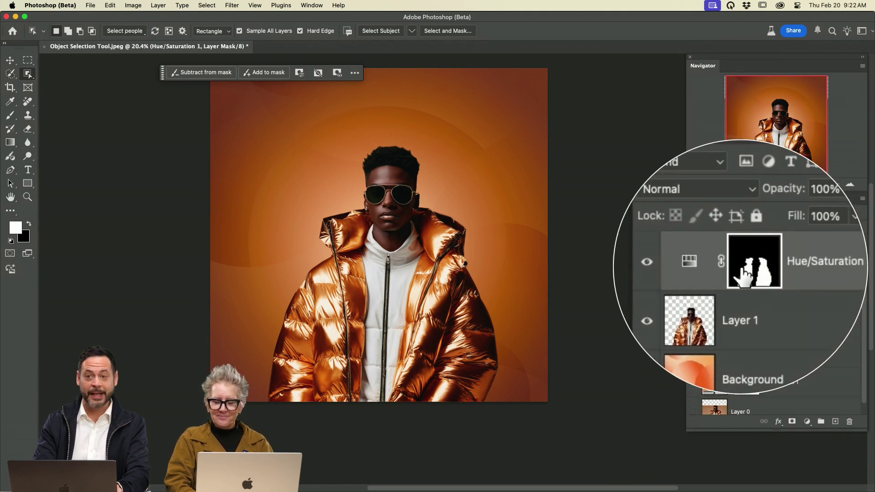
click(742, 270)
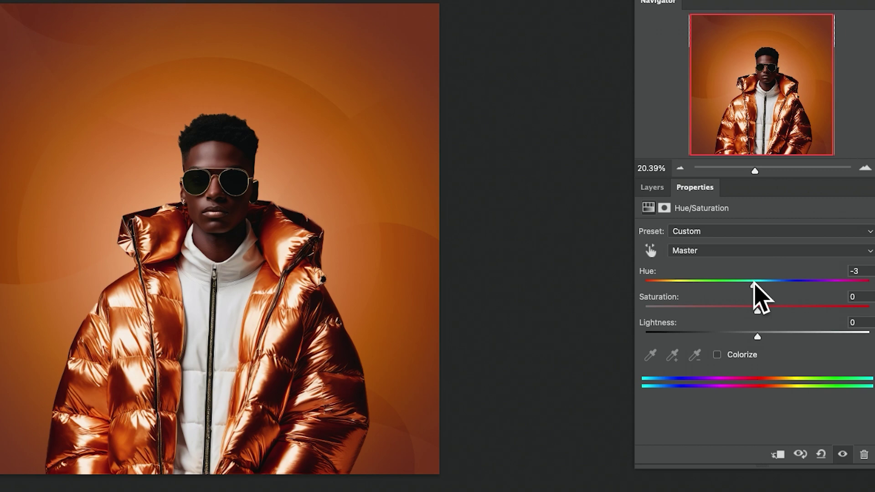
drag(753, 283, 639, 280)
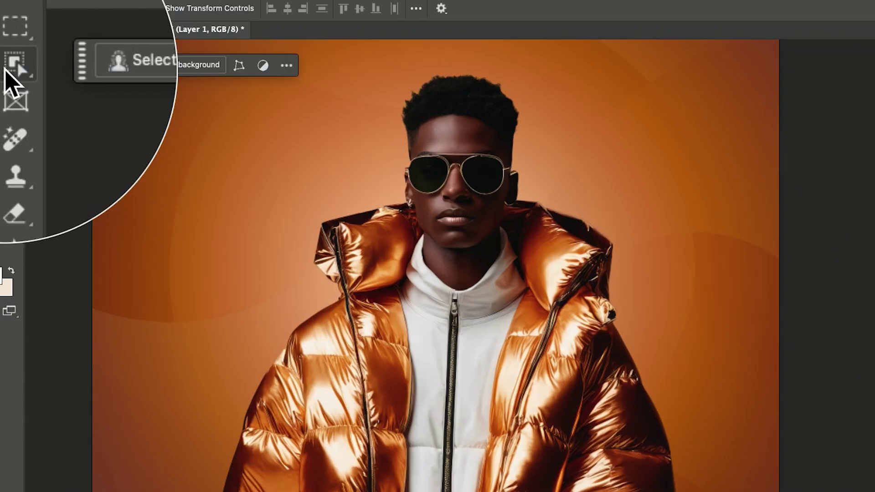
Step: Select only the man's white inner hoodie as Upper clothes using Select people
click(7, 70)
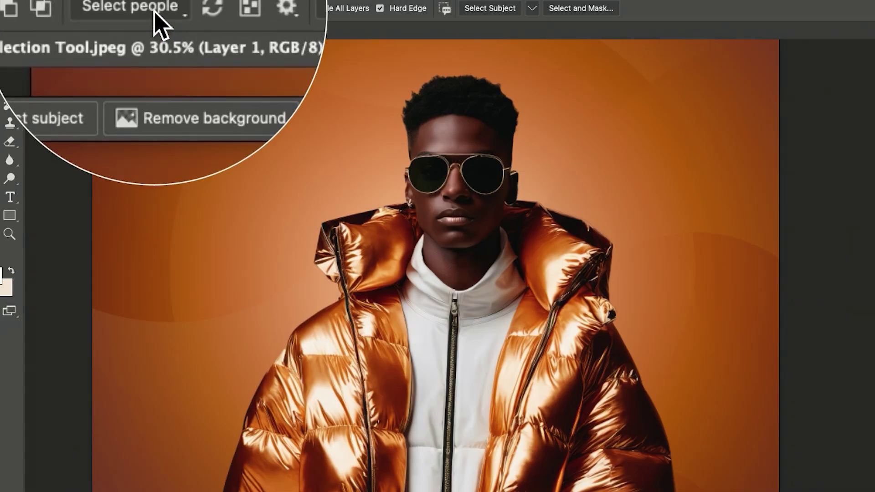
click(154, 10)
click(108, 36)
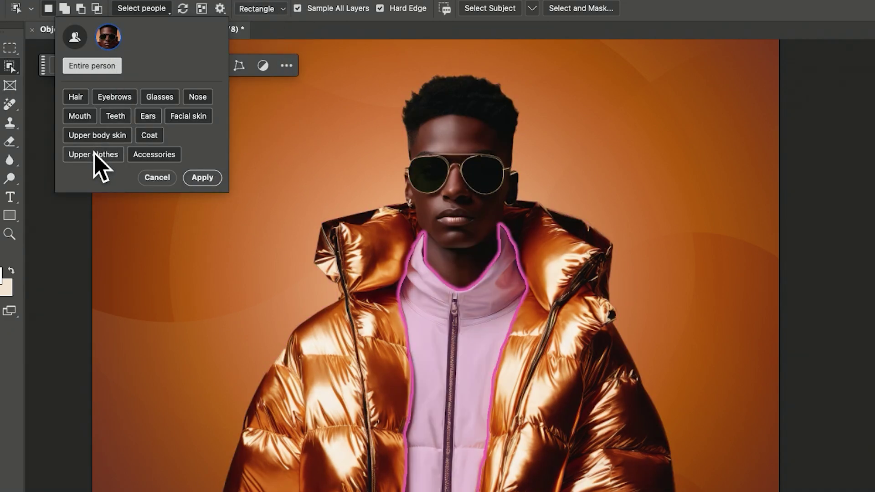
click(96, 156)
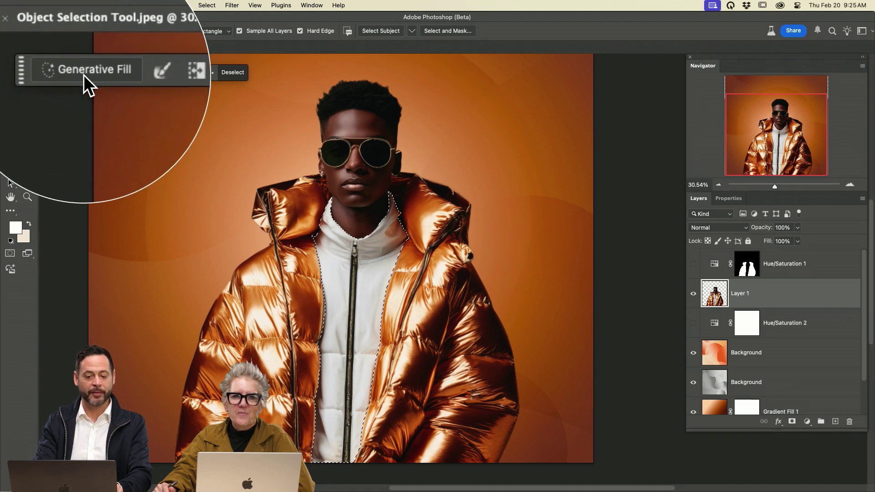
Step: Attach Sample Images > Fur Coat.jpeg, background removed, as the Generative Fill reference image
click(84, 73)
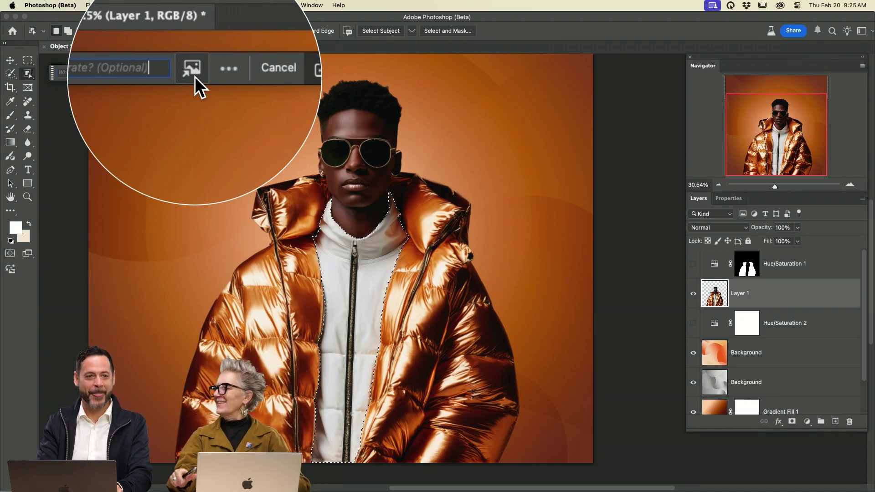
click(195, 76)
click(234, 56)
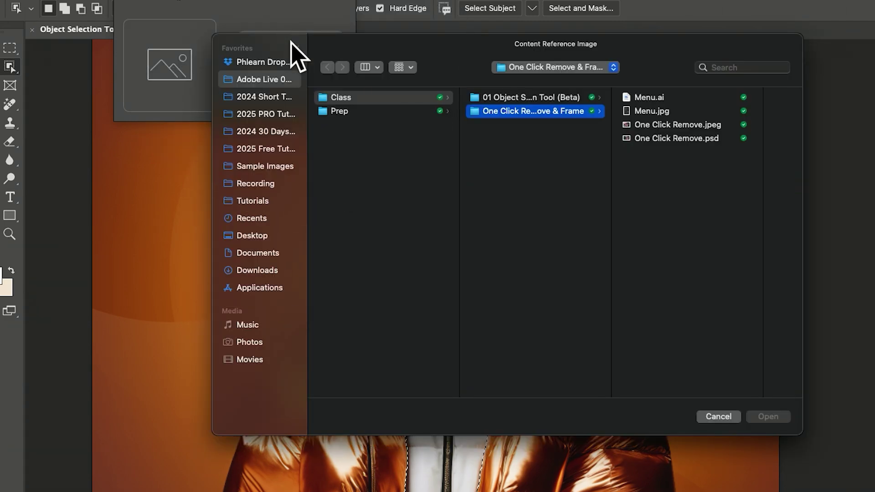
click(531, 97)
click(665, 138)
click(705, 114)
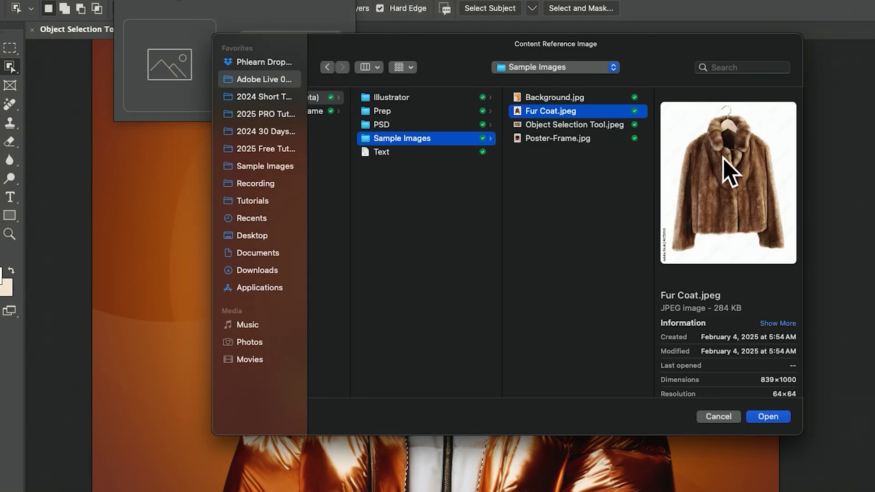
click(768, 418)
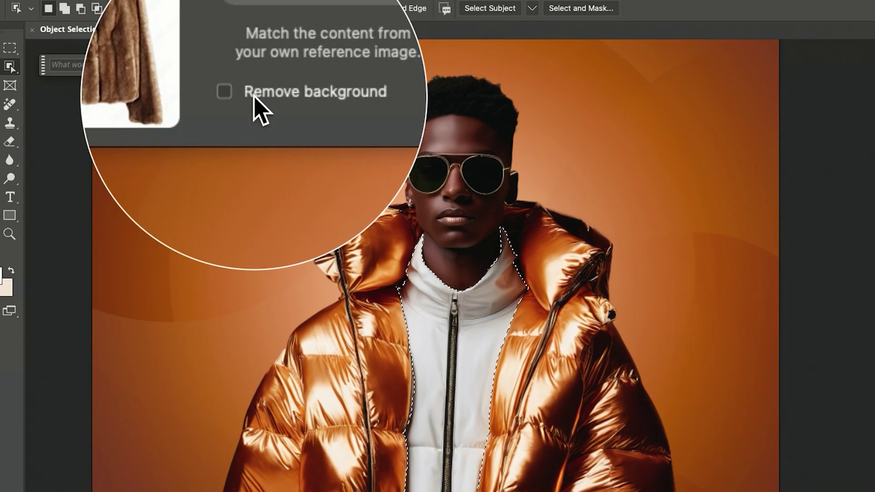
click(241, 98)
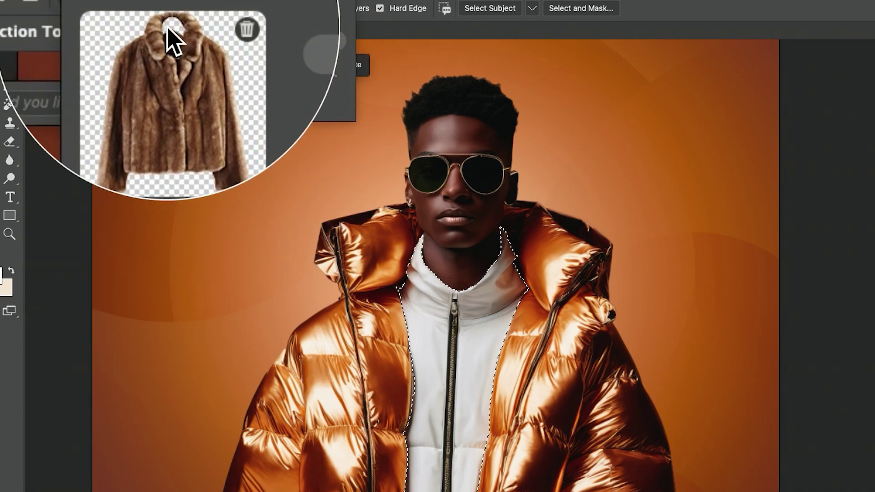
click(347, 1)
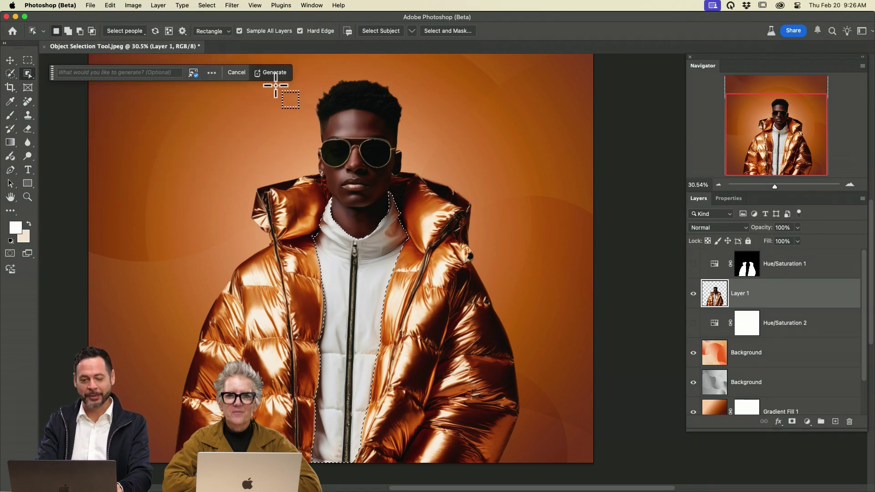
Step: Generate fur in place of the hoodie and compare the generated variations
click(274, 74)
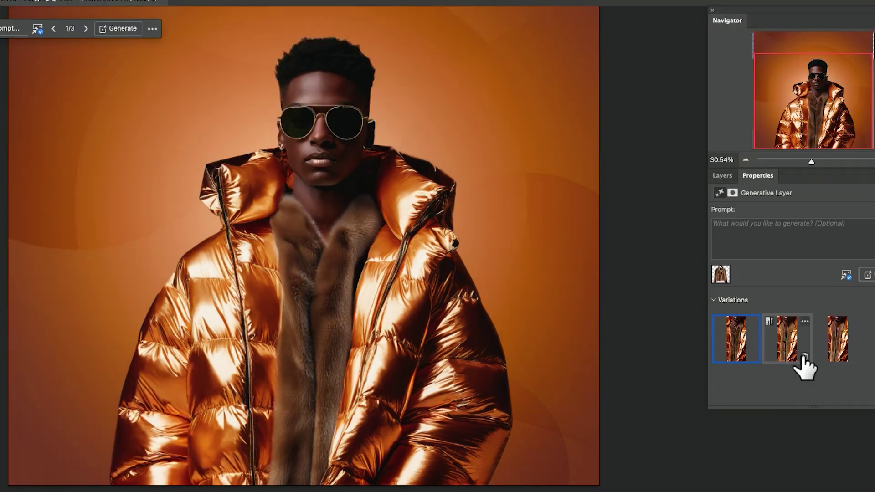
click(787, 347)
click(834, 348)
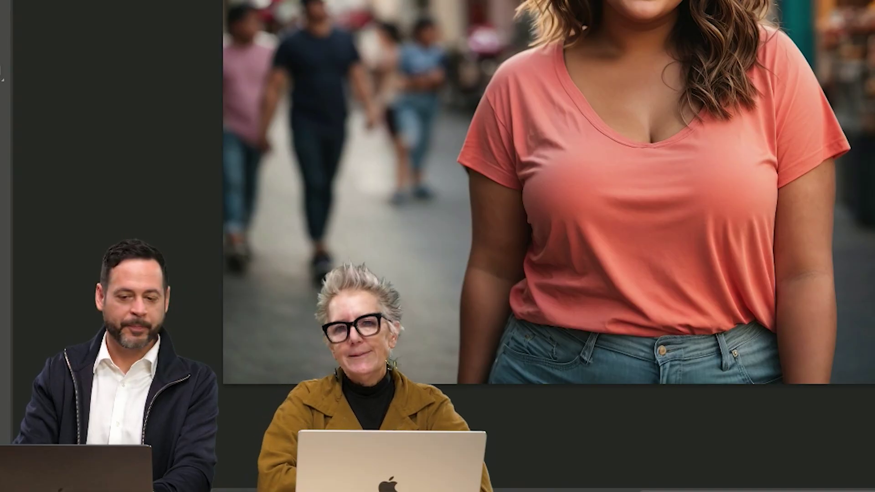
Step: Remove the background passers-by with the Remove tool in Auto mode using Find distractions > People
drag(28, 101, 65, 113)
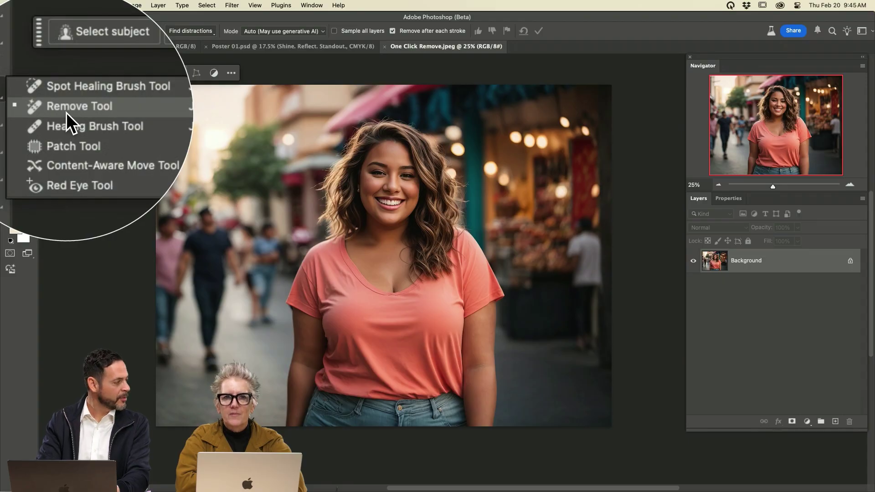
click(310, 31)
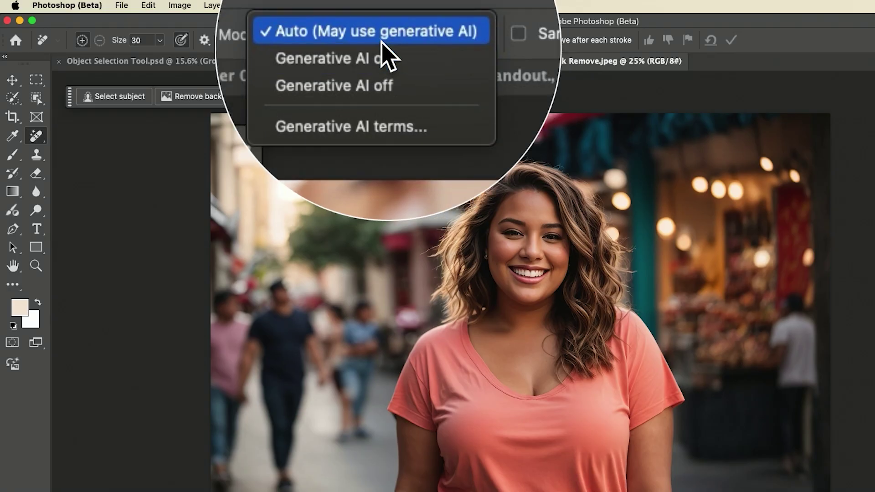
click(315, 31)
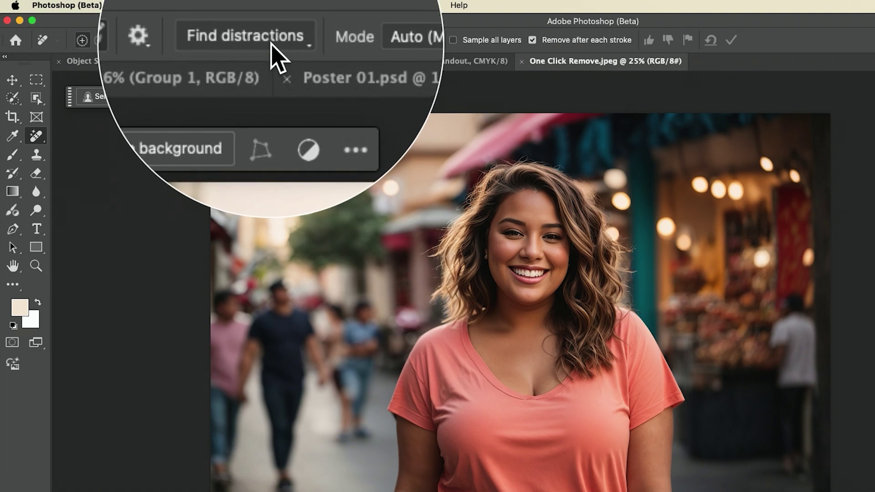
click(273, 44)
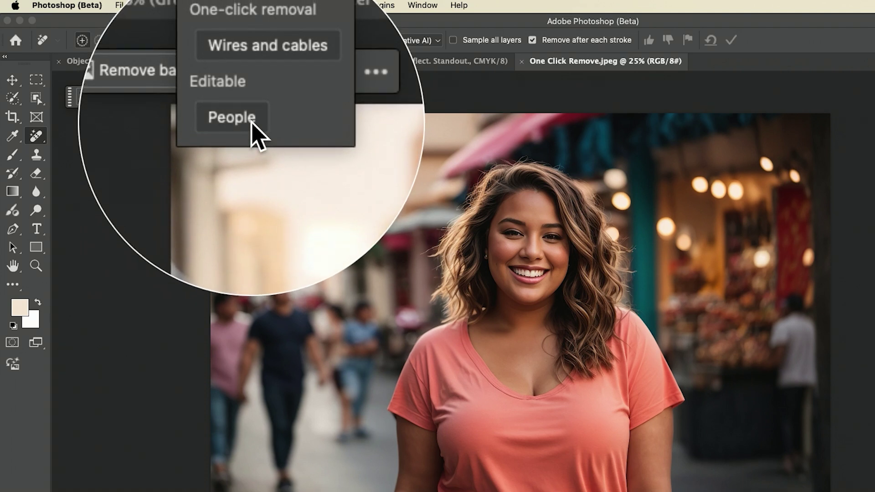
click(253, 126)
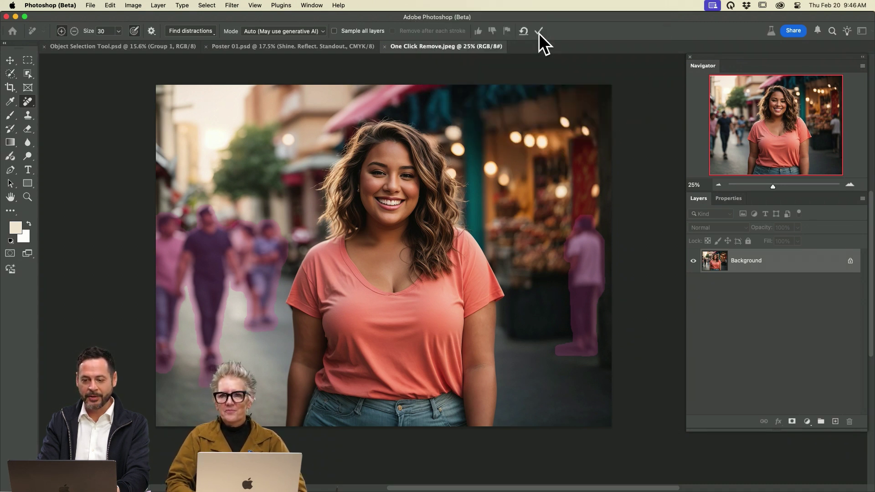
click(539, 31)
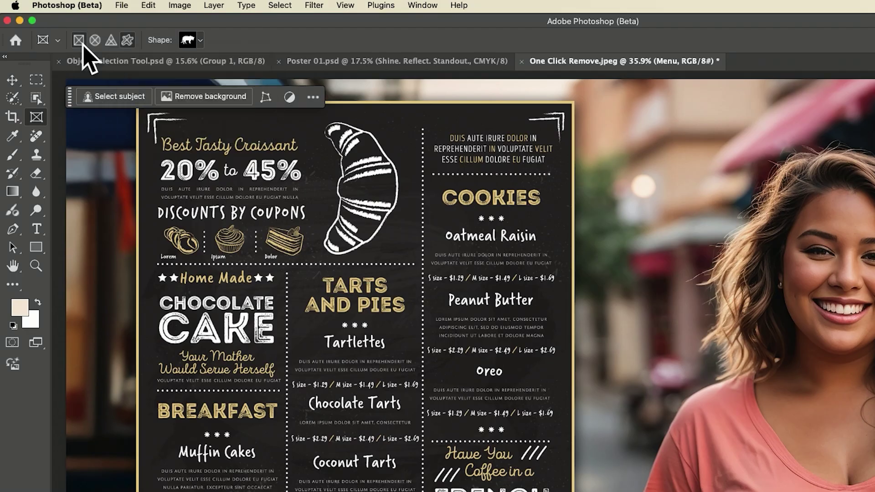
Step: Draw a frame over the Tarts and Pies column and fill it with a 'TARTS AND PIE' image, third variation
drag(290, 320, 420, 445)
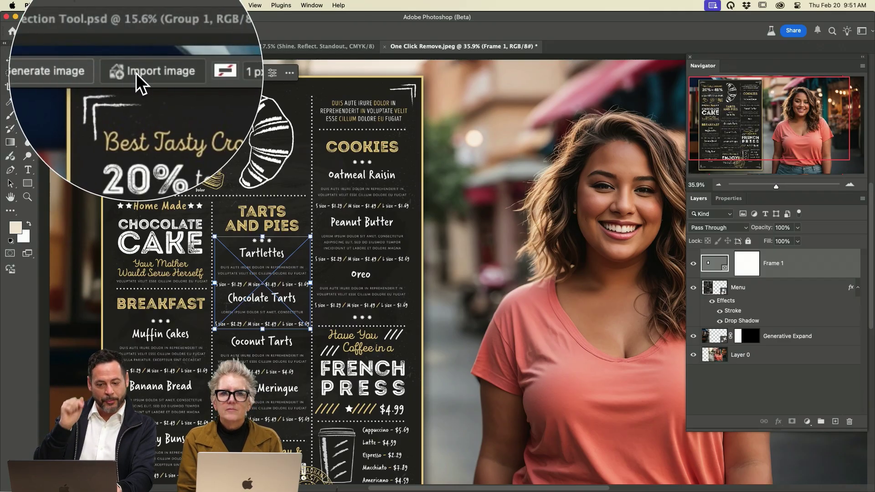
click(94, 71)
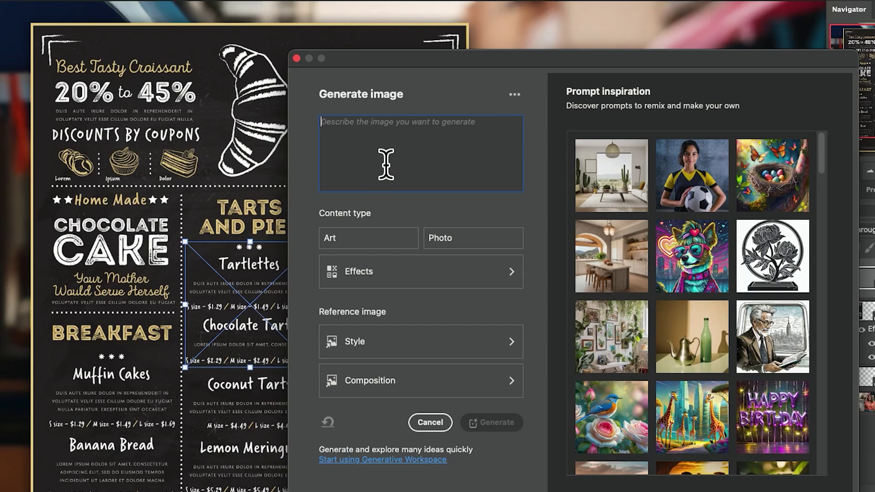
text(TARTS AND PIE)
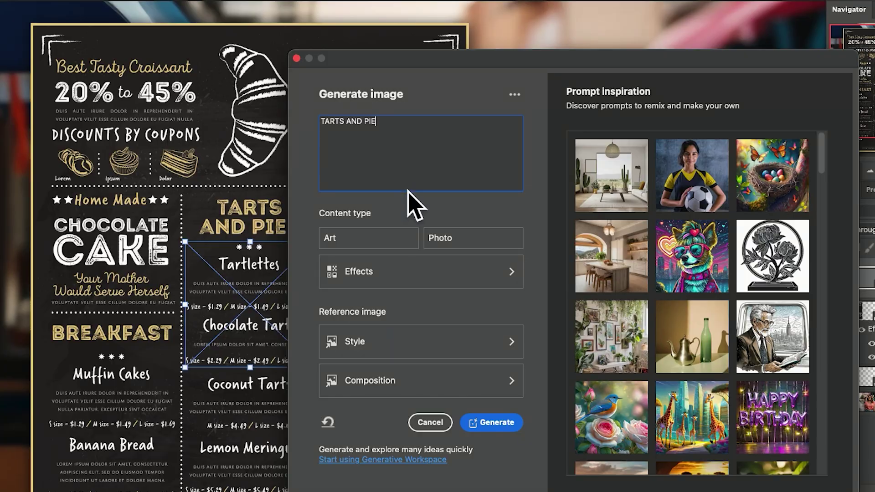
click(491, 422)
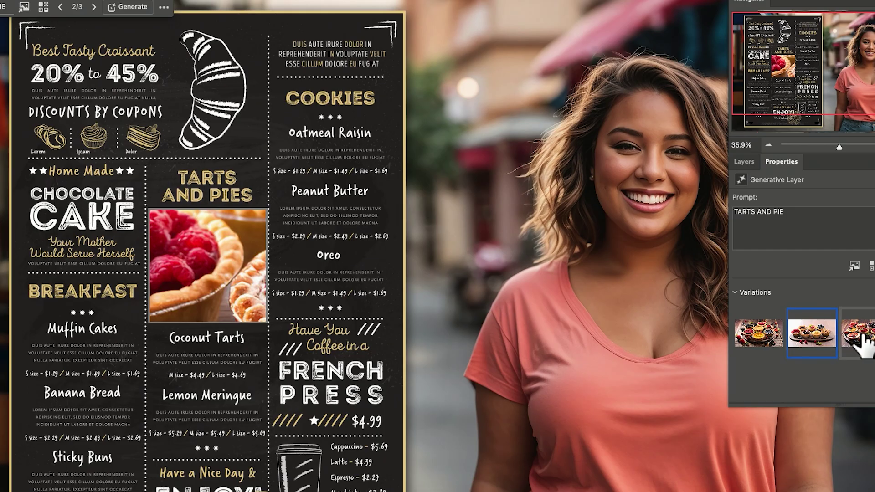
click(794, 339)
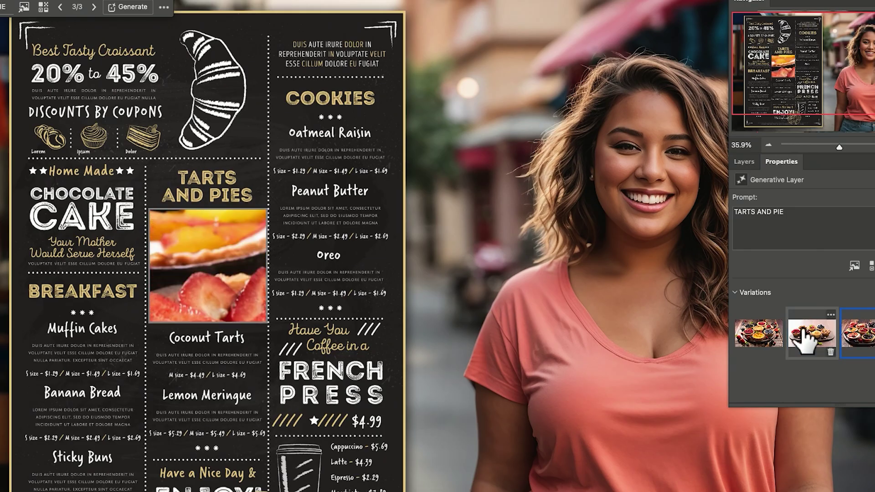
click(744, 161)
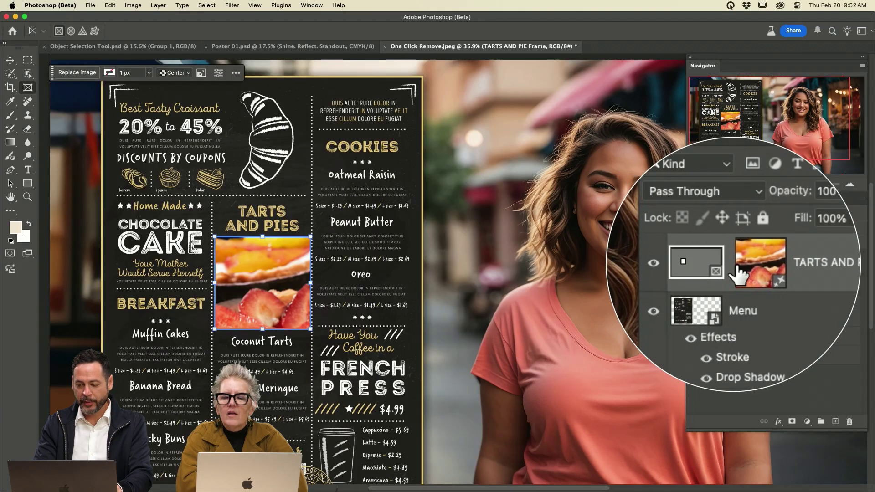
Step: Scale the tart image down to about 15% and shift it left so whole tarts show
click(746, 264)
key(super+t)
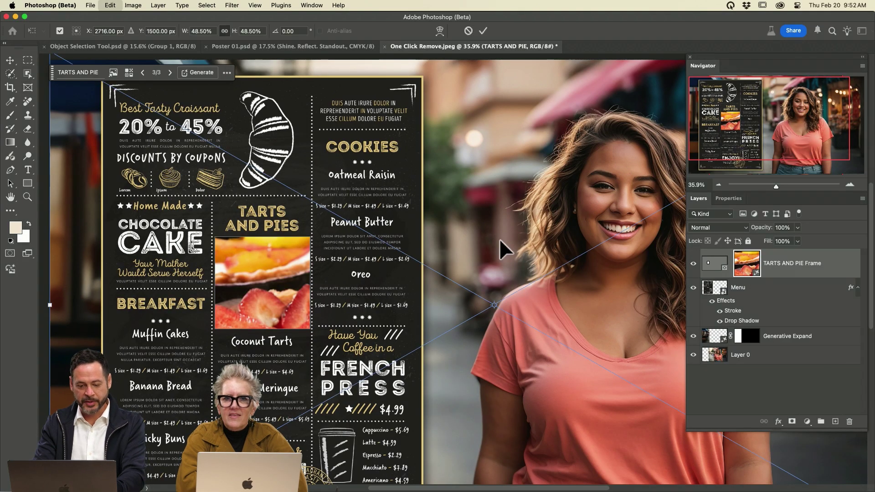
drag(236, 32, 218, 31)
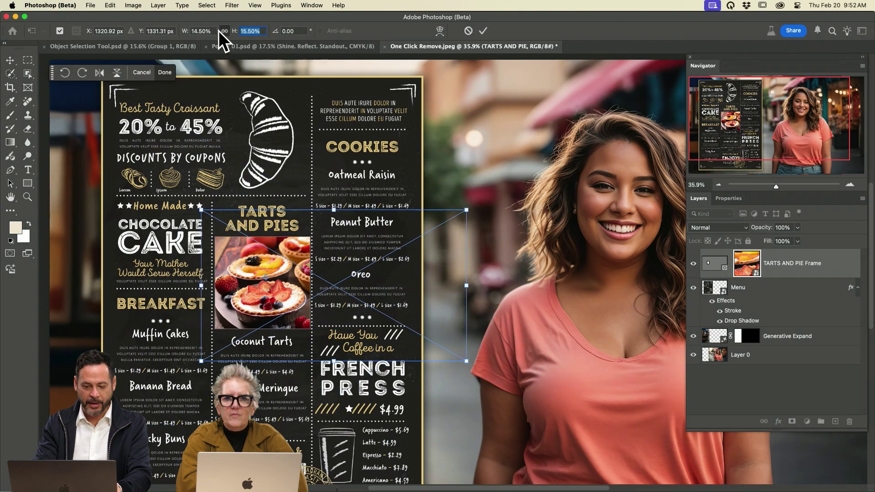
drag(376, 295, 334, 293)
key(Return)
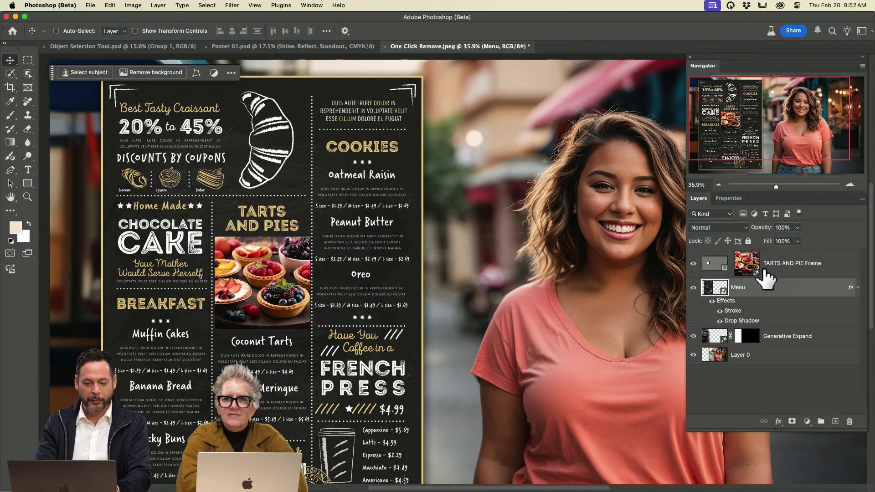